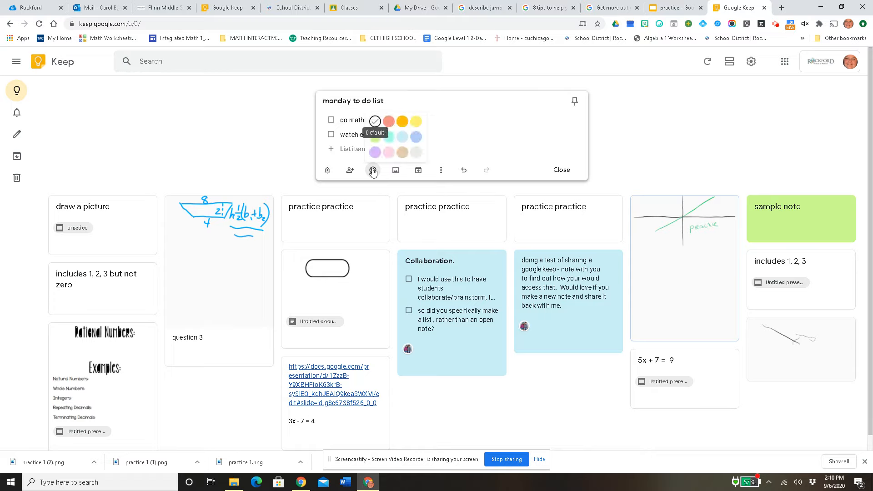
Step: Try light blue on the "monday to do list" note, and set its color to purple
click(402, 138)
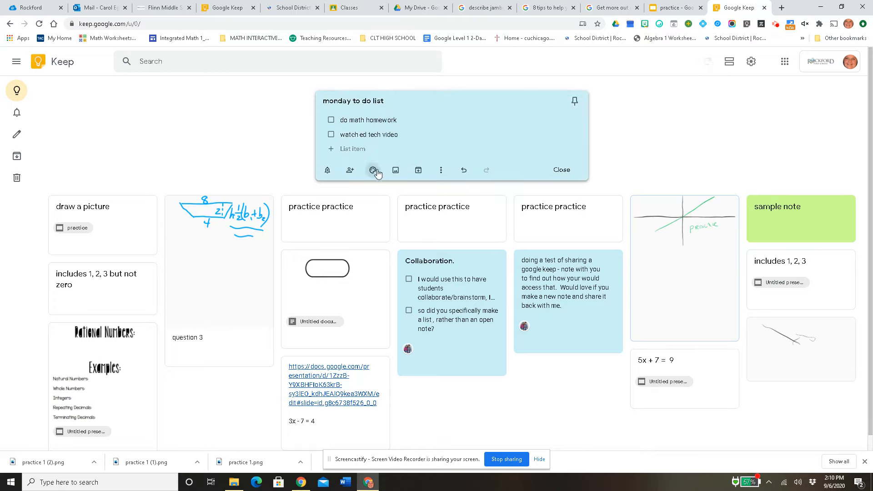
mouse_move(373, 170)
click(374, 153)
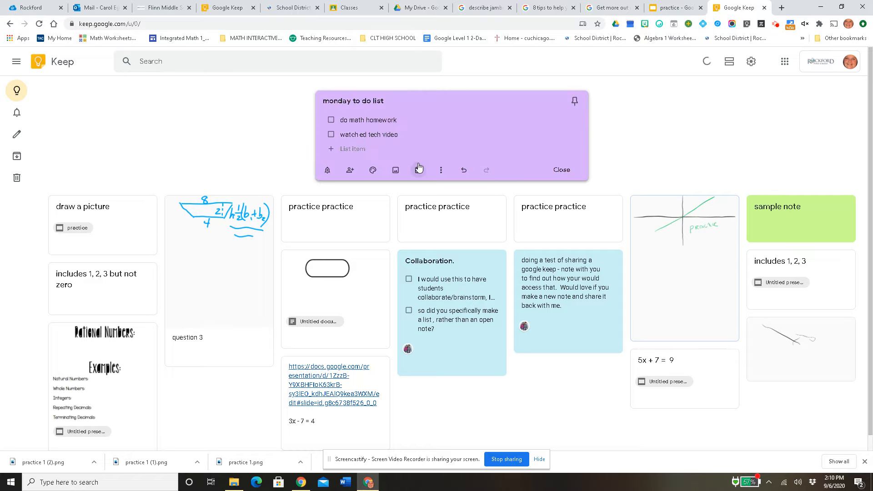
click(395, 171)
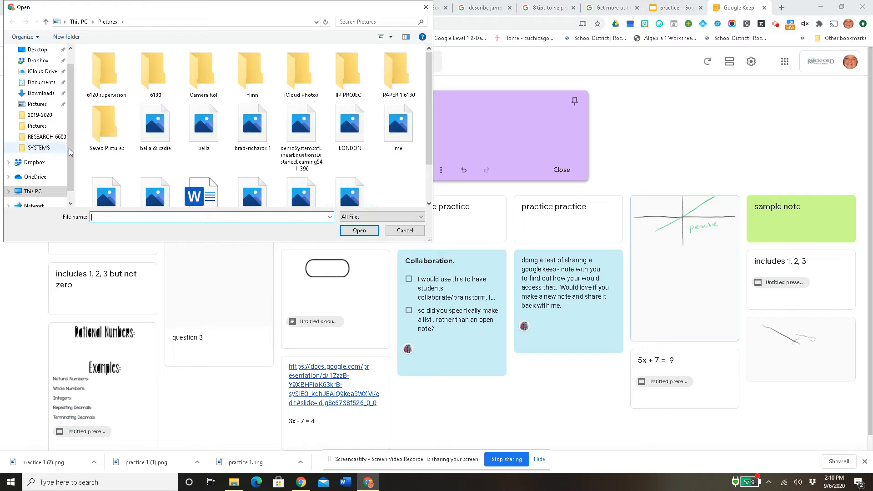
click(405, 230)
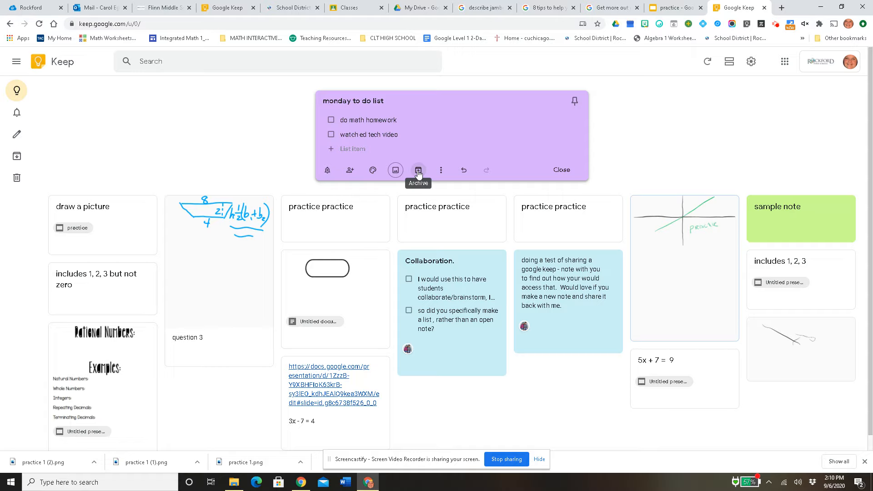
mouse_move(19, 163)
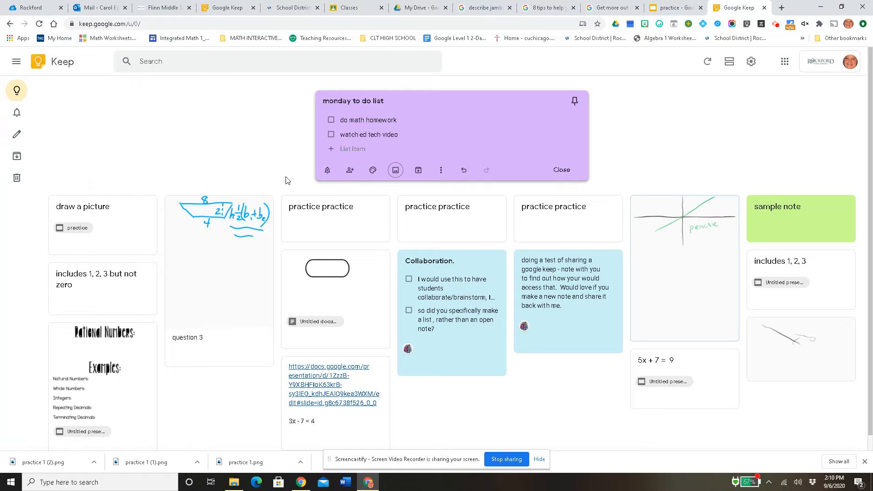
Step: Add a drawing to the "monday to do list" note and give its canvas a Square grid
click(441, 170)
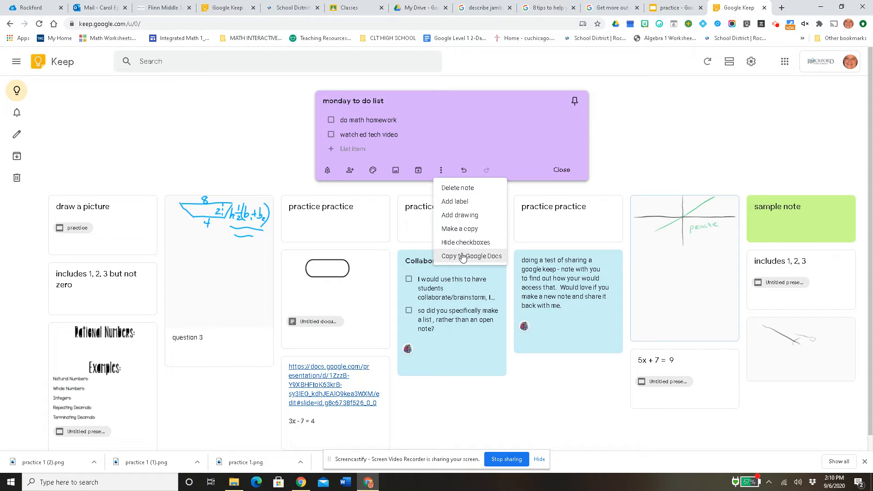
click(470, 223)
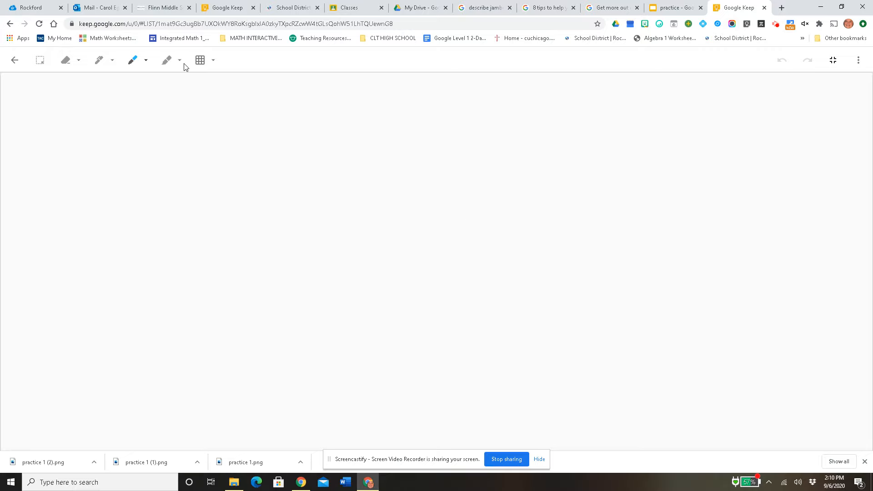
click(215, 65)
click(143, 87)
click(213, 62)
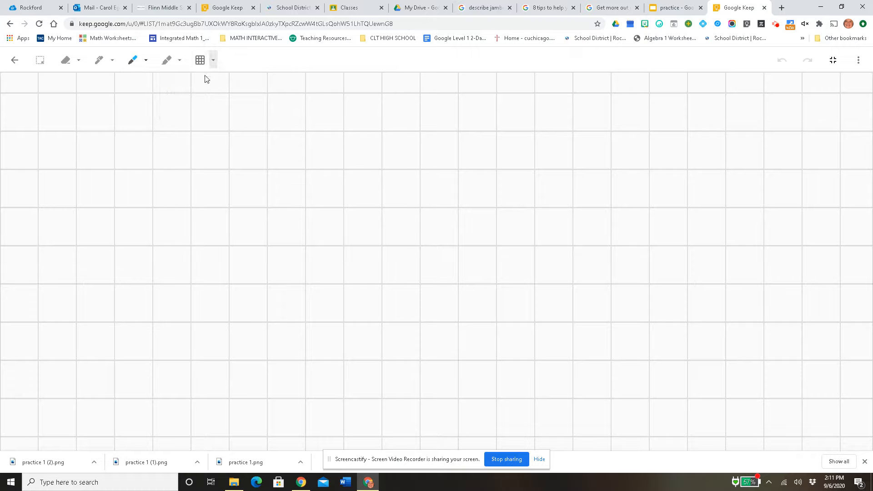
Step: Preview the Dots, Rules and None backgrounds on the drawing canvas, and set it to Rules
click(213, 63)
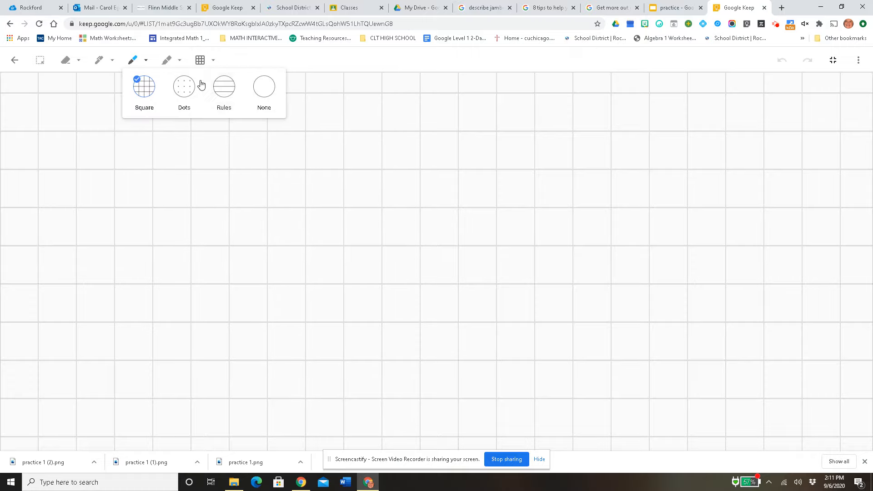
click(186, 96)
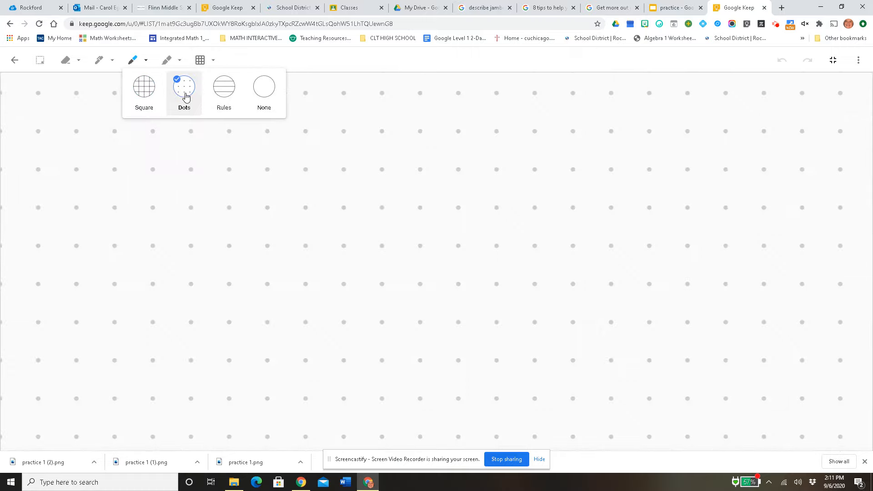
click(229, 95)
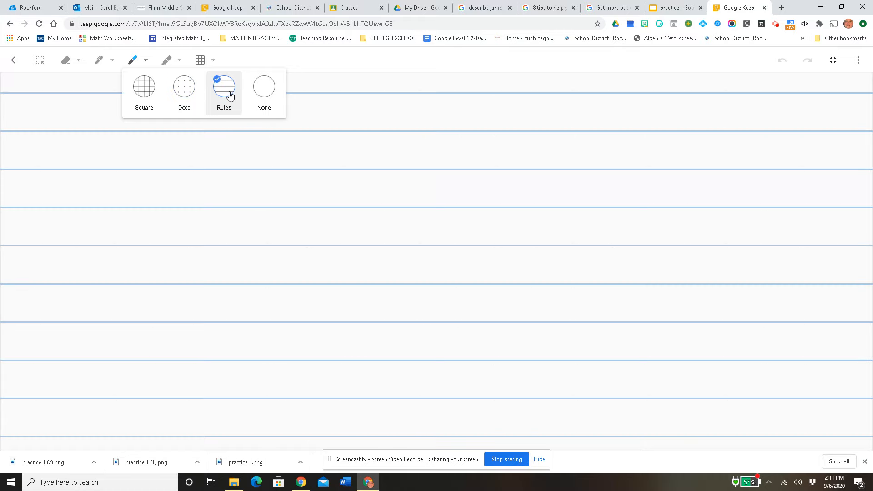
click(267, 98)
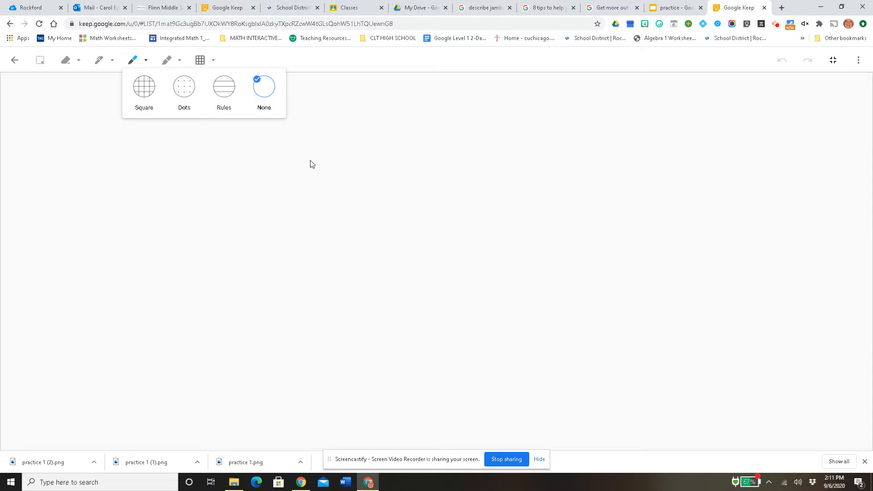
click(232, 95)
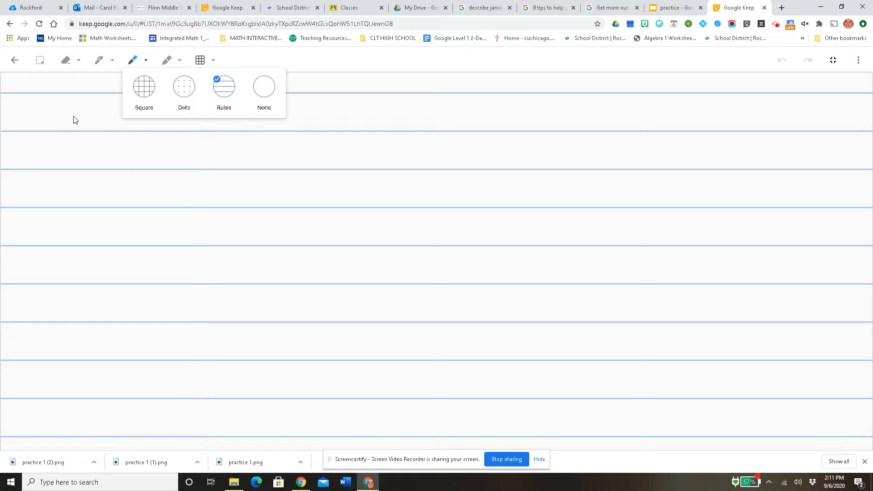
click(74, 120)
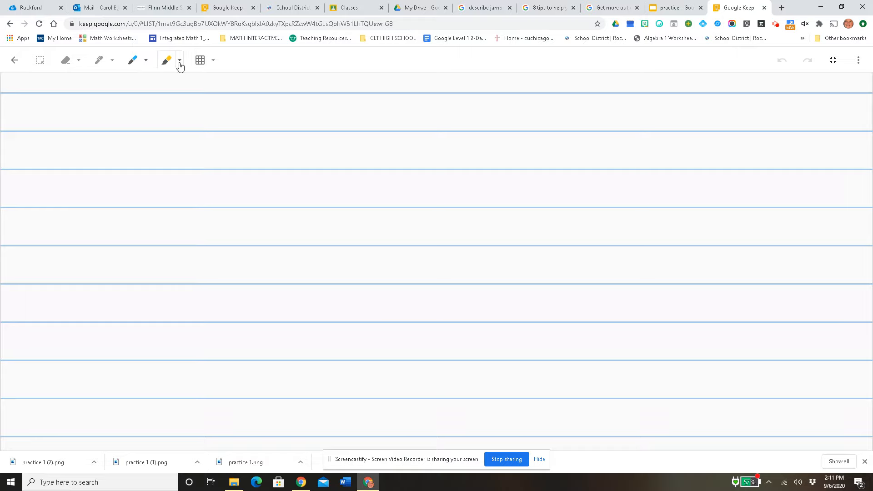
Step: Set the pen to pink from the expanded palette with the fourth-smallest stroke size
click(110, 60)
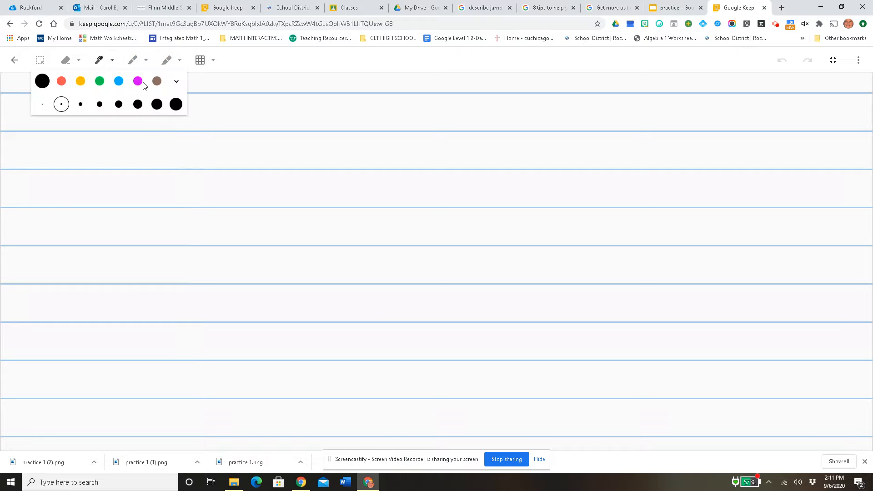
click(176, 83)
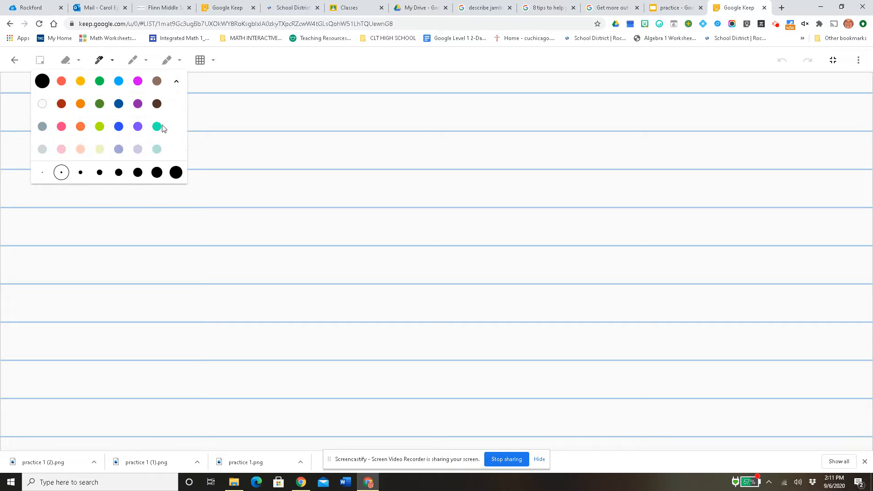
click(61, 127)
click(118, 172)
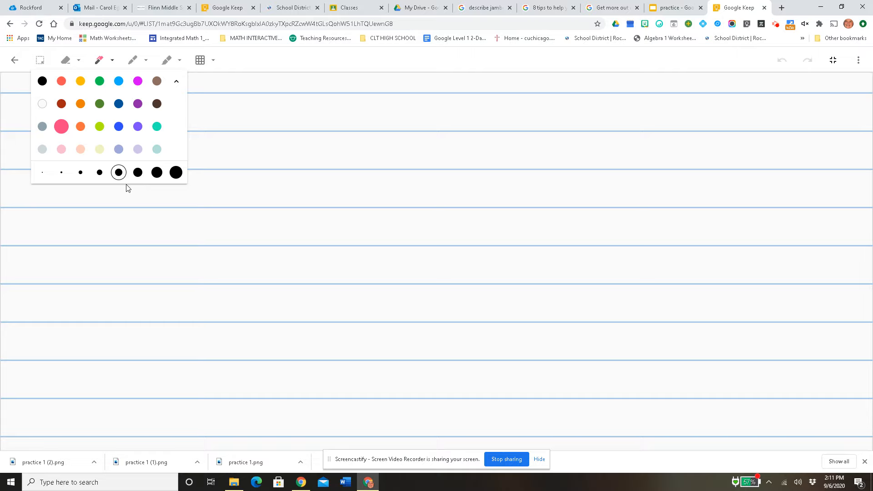
click(100, 173)
click(205, 116)
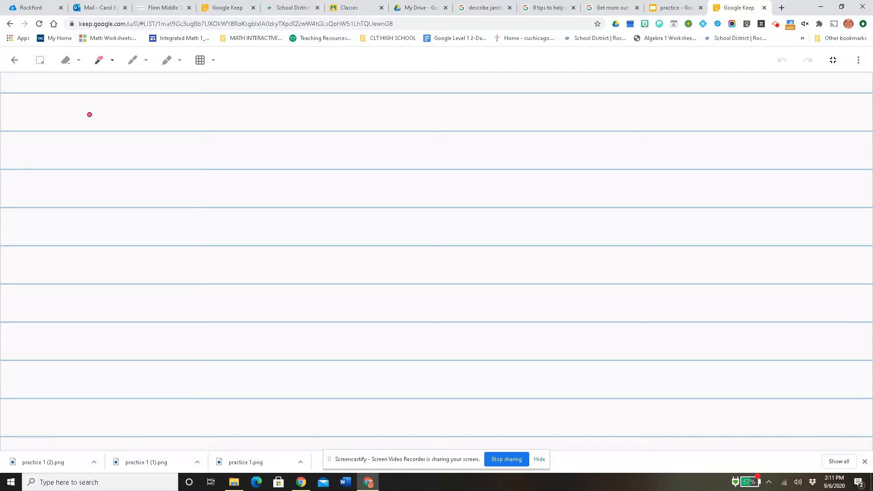
Step: Handwrite the teacher's name in pink across the first ruled lines of the canvas
mouse_move(90, 114)
mouse_down()
mouse_move(93, 138)
mouse_move(143, 151)
mouse_up()
mouse_move(178, 110)
mouse_down()
mouse_move(155, 119)
mouse_move(160, 156)
mouse_up()
drag(258, 105, 256, 149)
drag(258, 98, 303, 93)
drag(256, 132, 296, 128)
drag(263, 155, 279, 156)
mouse_move(324, 125)
mouse_down()
mouse_move(299, 129)
mouse_move(301, 181)
mouse_up()
mouse_move(344, 155)
mouse_down()
mouse_move(364, 124)
mouse_move(371, 157)
mouse_up()
drag(343, 143, 412, 128)
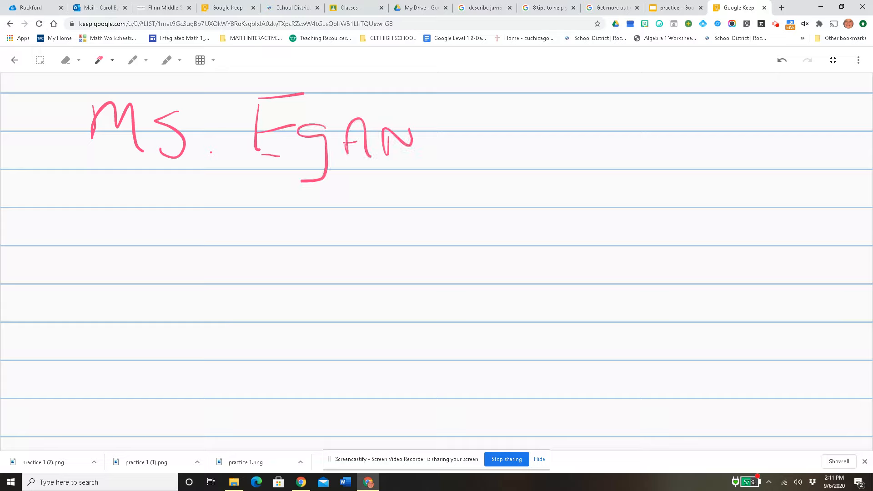
Step: Handwrite the equation 3x - 1 = 2 below the name
mouse_move(138, 200)
mouse_down()
mouse_move(154, 214)
mouse_move(147, 254)
mouse_up()
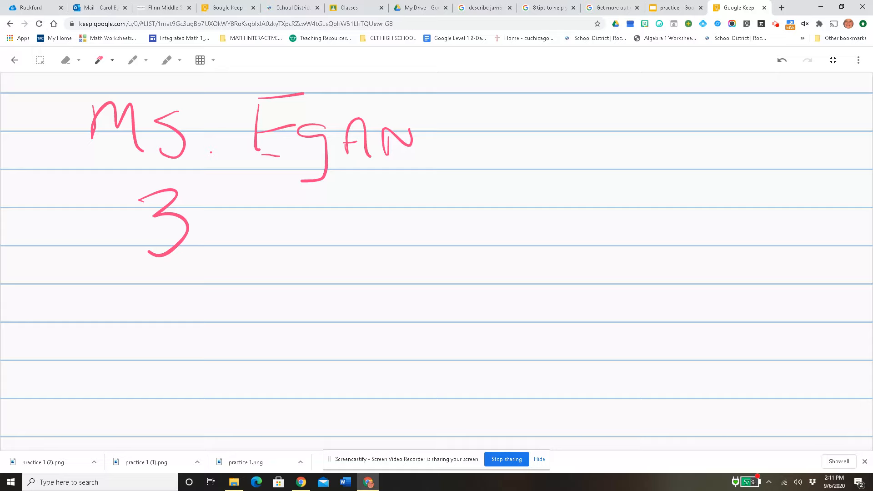
drag(204, 212, 233, 255)
drag(230, 207, 207, 250)
drag(270, 223, 304, 221)
drag(336, 198, 332, 250)
drag(395, 221, 424, 220)
drag(394, 238, 428, 233)
mouse_move(457, 195)
mouse_down()
mouse_move(448, 237)
mouse_move(484, 246)
mouse_up()
Step: Write + 1 under both sides of the equation and draw a horizontal line beneath them
drag(285, 269, 286, 308)
mouse_move(268, 300)
mouse_down()
mouse_move(300, 294)
mouse_move(334, 311)
mouse_up()
mouse_move(430, 279)
mouse_down()
mouse_move(427, 305)
mouse_move(443, 292)
mouse_up()
drag(478, 271, 466, 313)
drag(160, 339, 530, 322)
Step: Write 3x = 3 below the line and divide both sides by 3
mouse_move(229, 348)
mouse_down()
mouse_move(269, 394)
mouse_move(251, 391)
mouse_up()
mouse_move(311, 362)
mouse_down()
mouse_move(344, 382)
mouse_move(305, 391)
mouse_up()
mouse_move(378, 364)
mouse_down()
mouse_move(398, 364)
mouse_move(396, 376)
mouse_up()
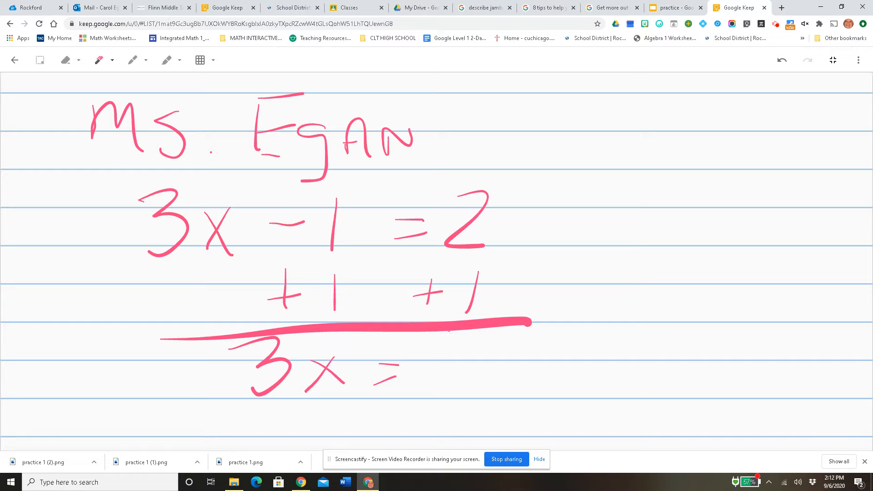
drag(449, 331, 445, 388)
drag(281, 409, 343, 388)
mouse_move(314, 414)
mouse_down()
mouse_move(328, 418)
mouse_move(332, 443)
mouse_up()
drag(453, 404, 510, 379)
drag(480, 412, 495, 439)
Step: Write the solution x = 1 beside the worked steps, and return to the notes overview
drag(558, 361, 591, 411)
drag(585, 361, 563, 404)
drag(626, 374, 641, 380)
drag(660, 341, 662, 400)
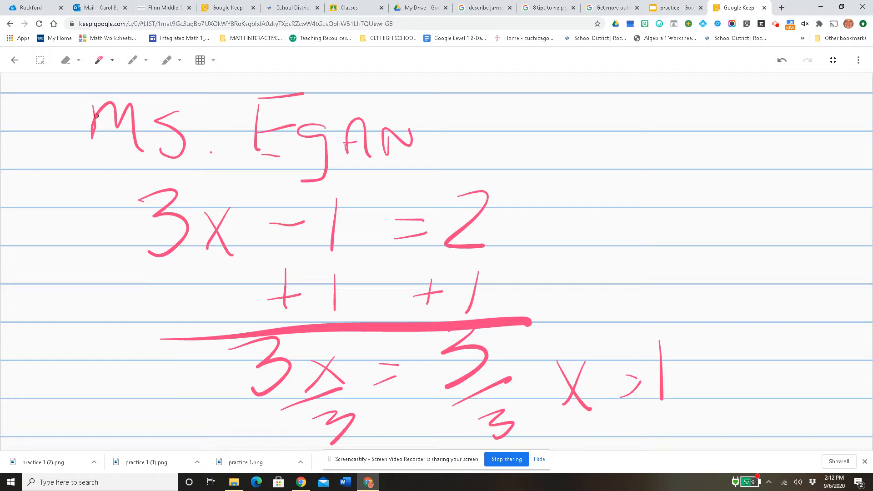
click(15, 60)
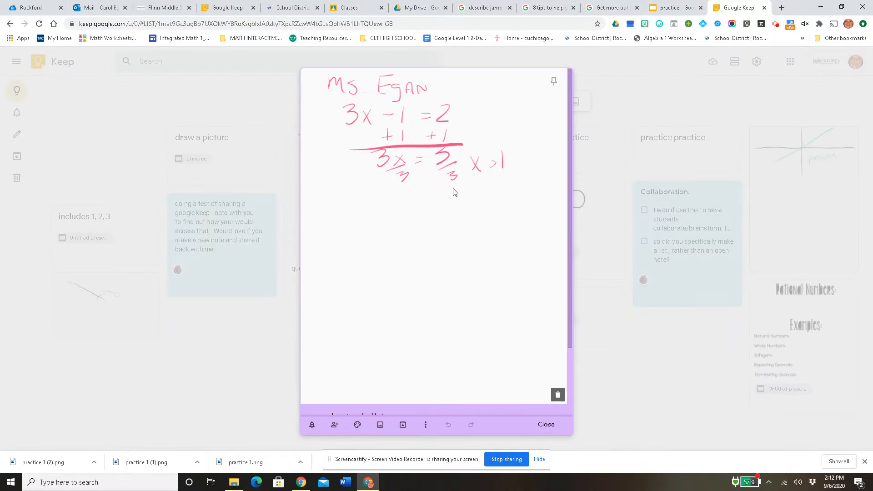
click(604, 160)
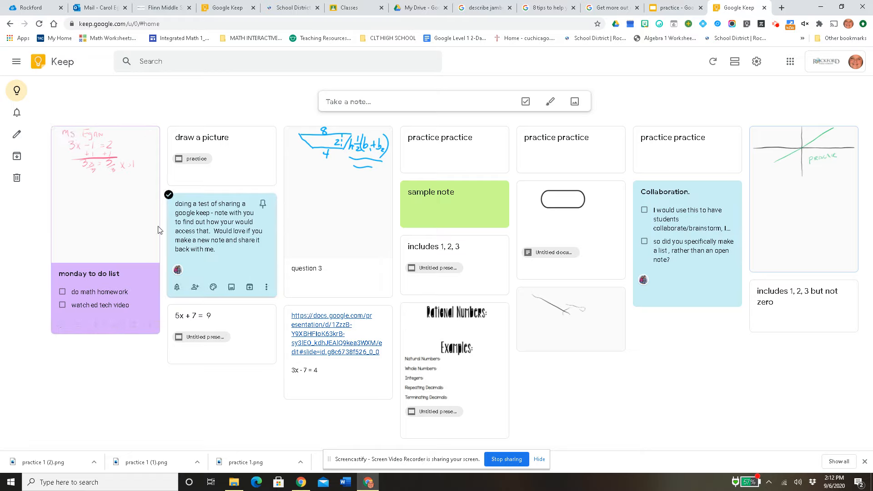
Step: Open the "monday to do list" note to view its attached drawing, and close it
mouse_move(20, 144)
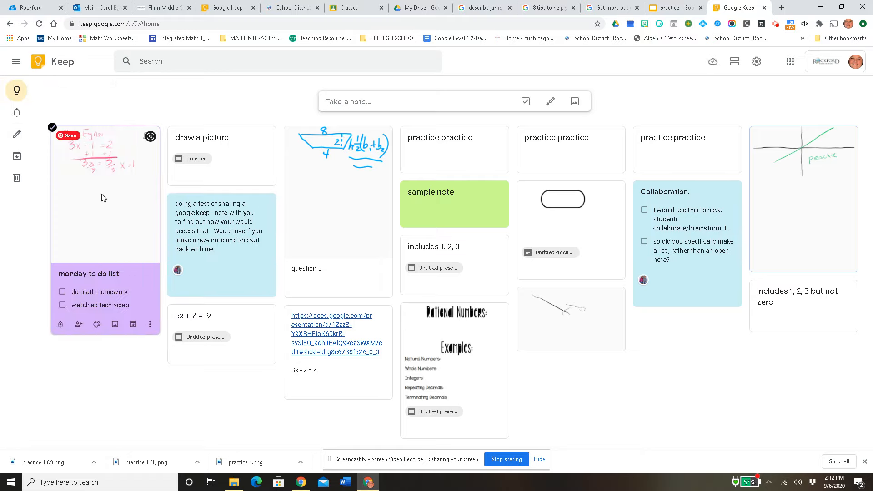
mouse_move(17, 161)
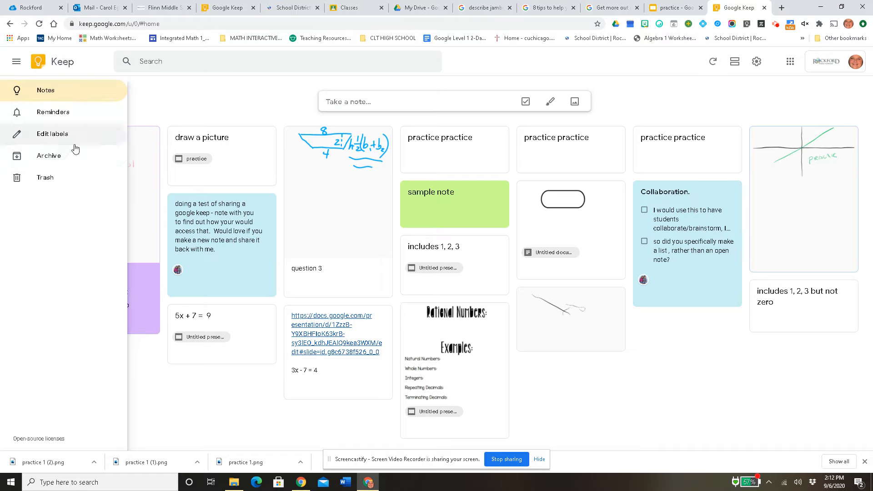
click(135, 233)
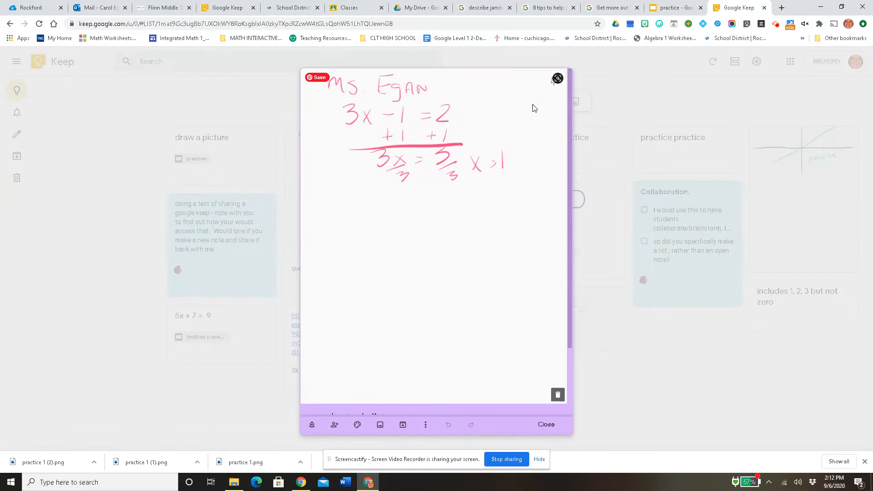
click(622, 104)
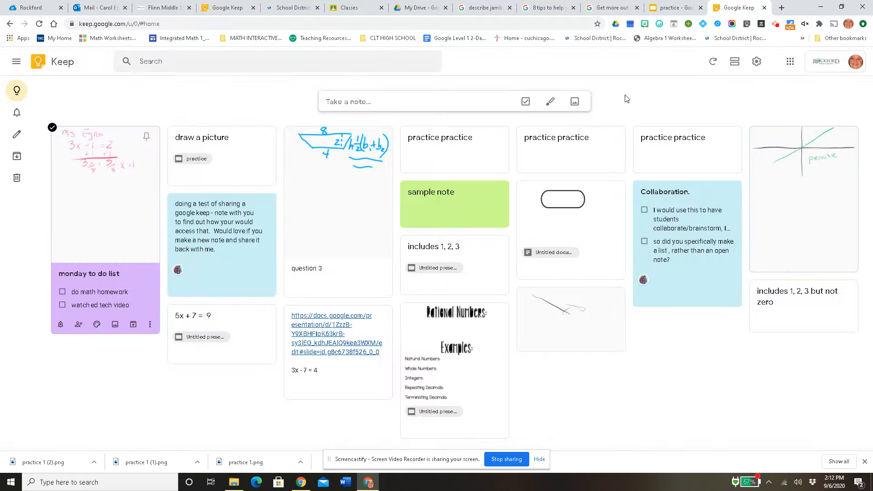
Step: Switch to the "practice" Google Slides presentation and add the "monday to do list" note's drawing from Keep to blank slide 3
click(673, 9)
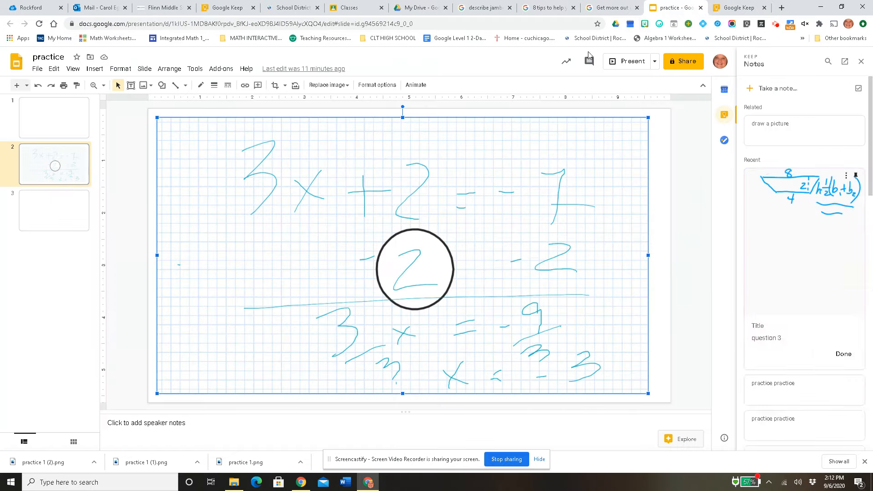
click(77, 223)
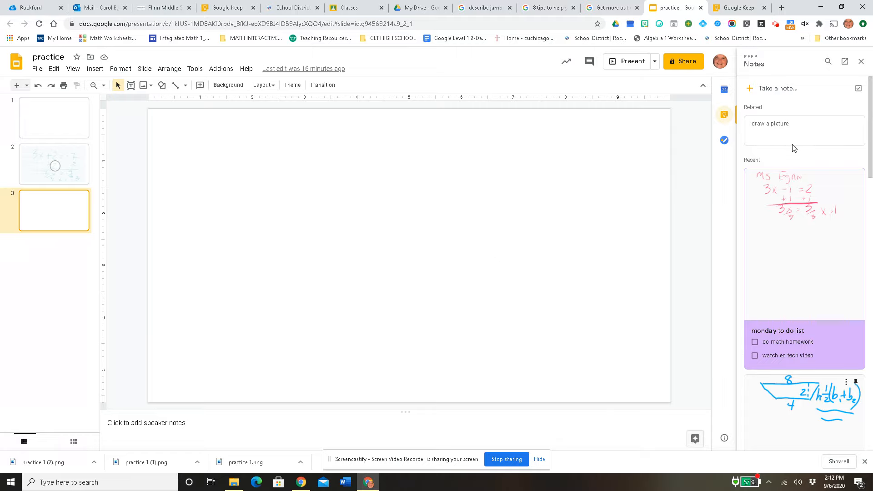
click(861, 61)
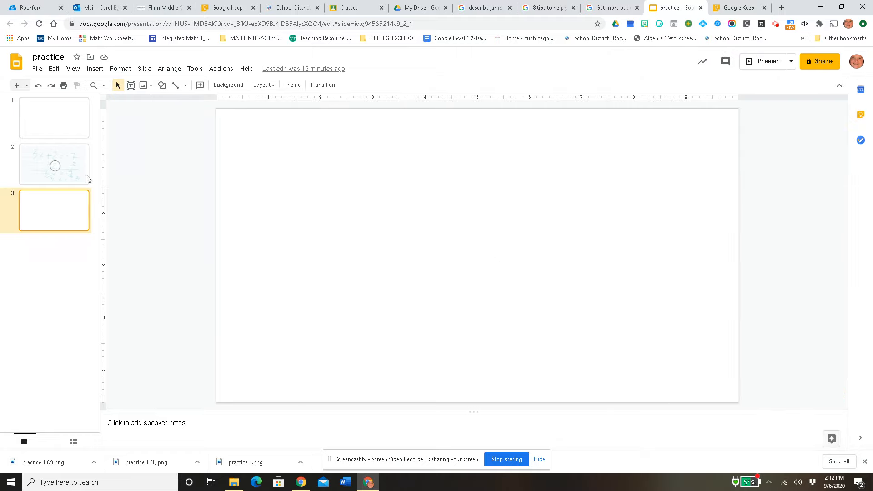
click(860, 116)
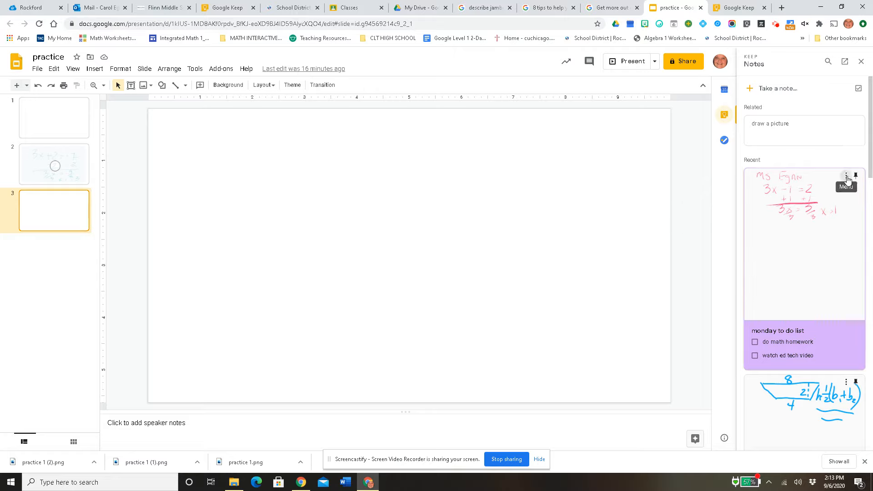
click(846, 177)
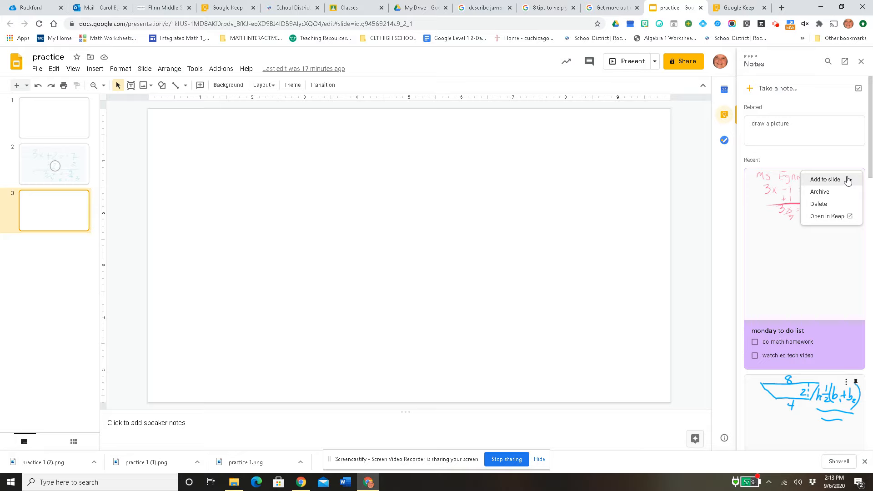
click(825, 180)
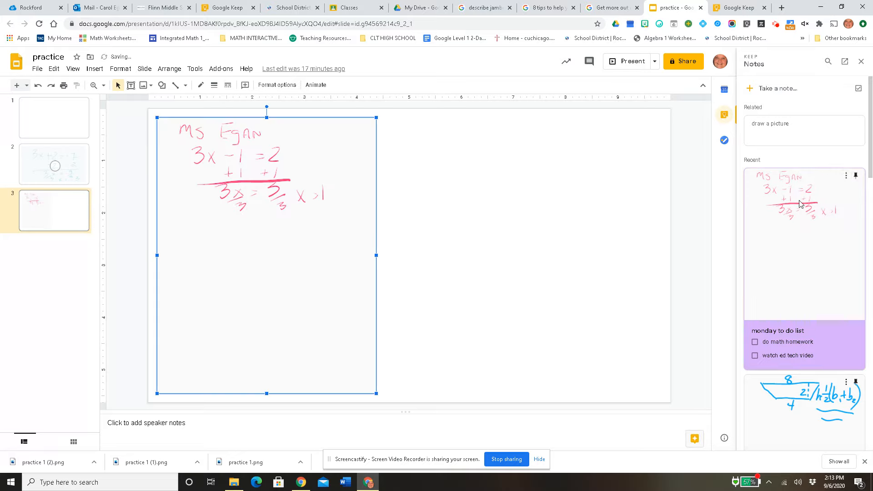